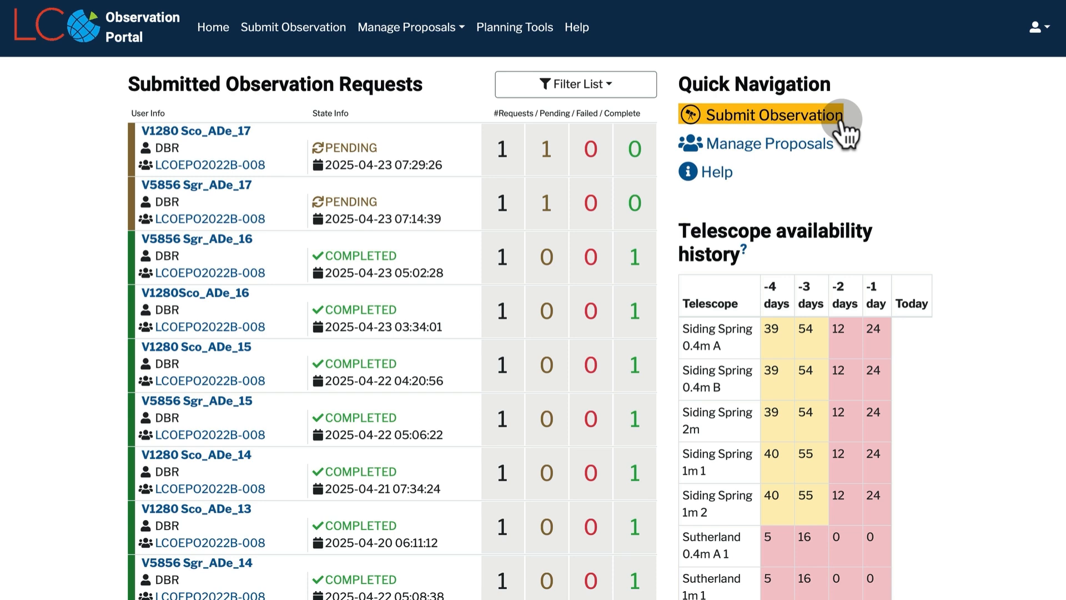
Open a blank observation request form via Submit Observation on the dashboard
left_click(841, 119)
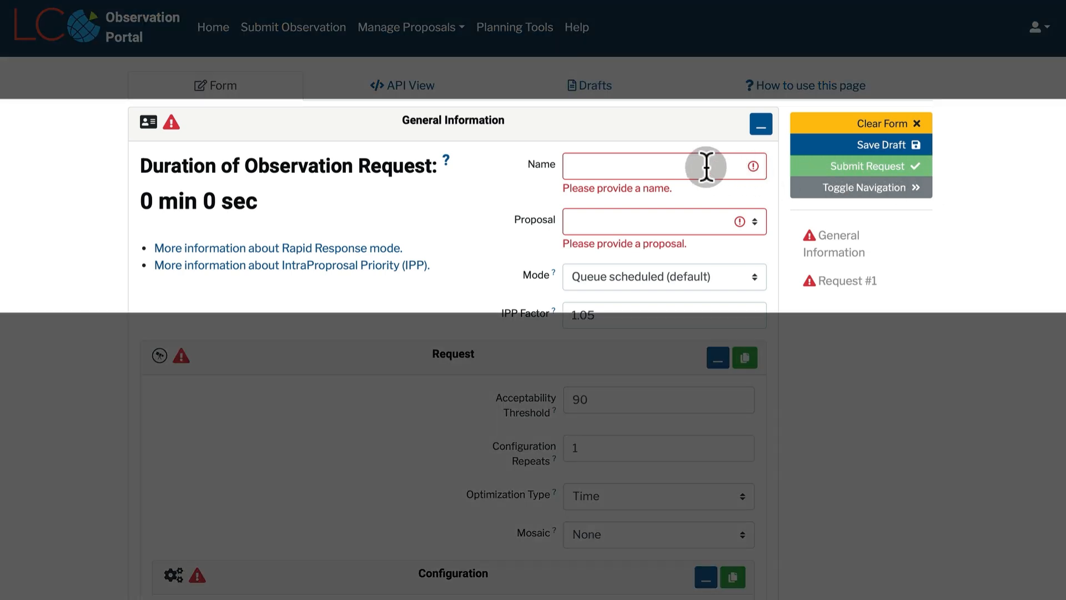
Enter 'TargetName-TeamName' as the request name and select the Global Sky Clubs proposal
left_click(706, 167)
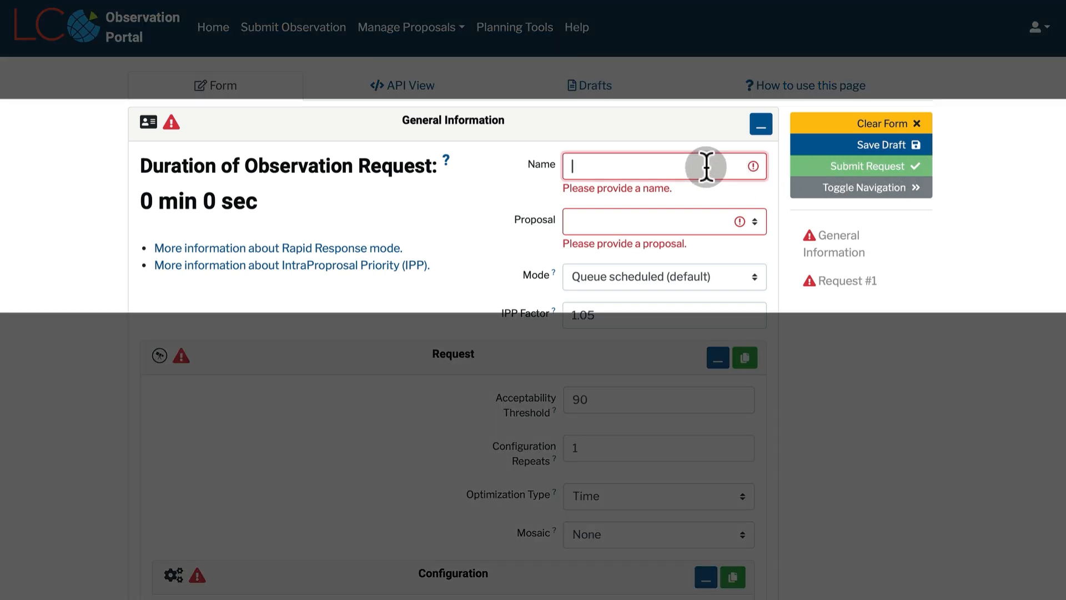
type("TargetName")
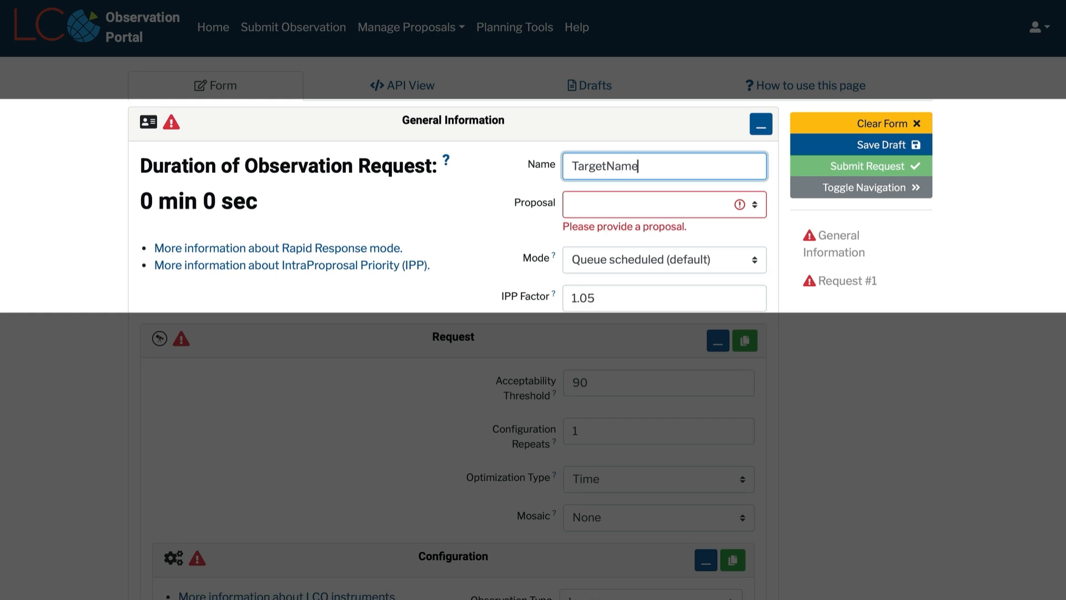
type("-TeamName")
left_click(667, 203)
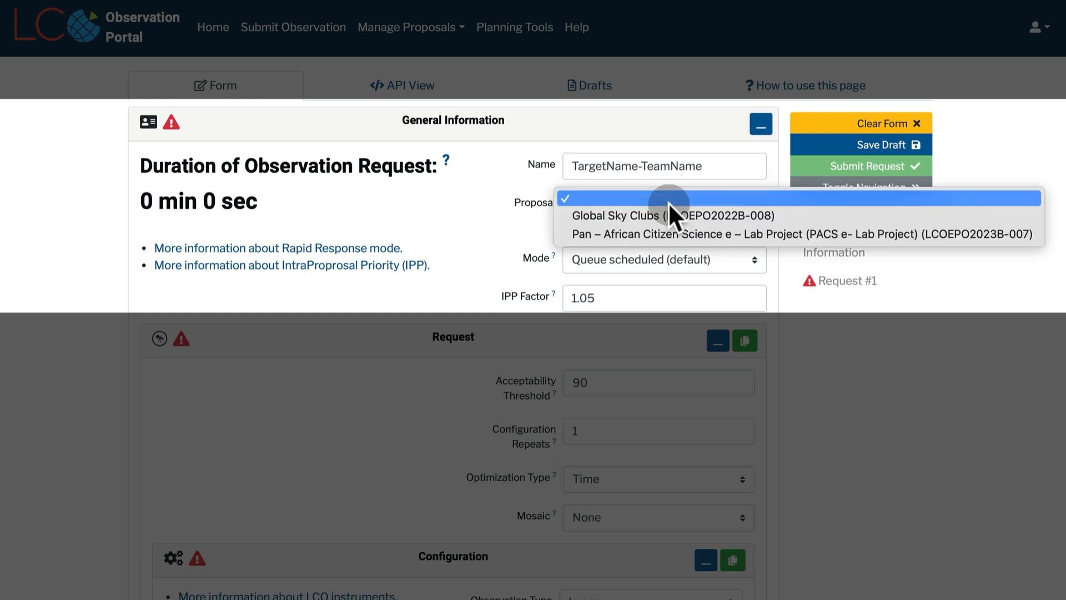
left_click(667, 214)
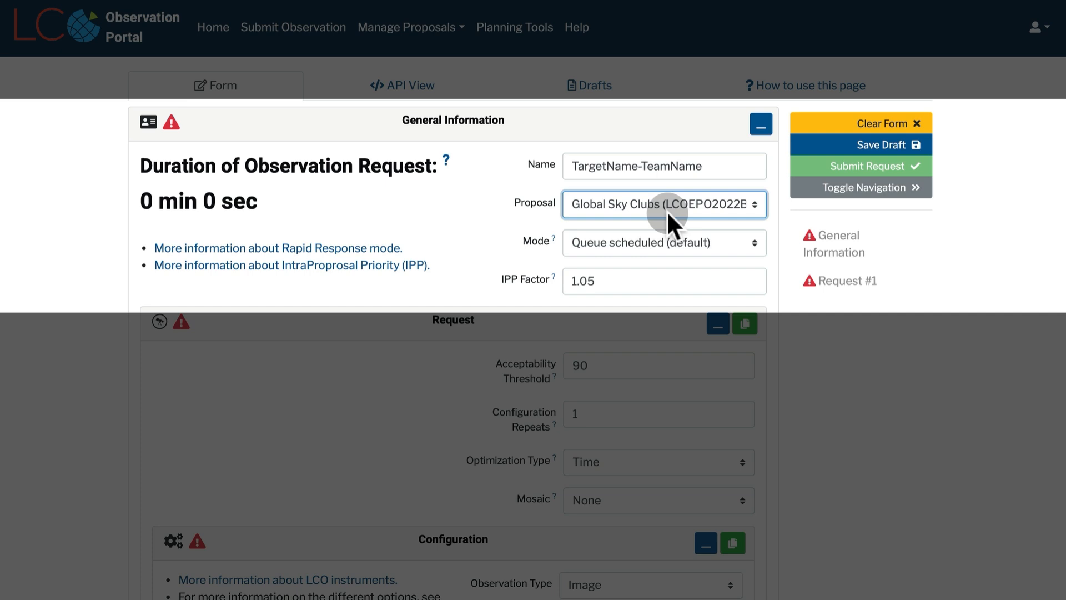
scroll(757, 213, "down", 6)
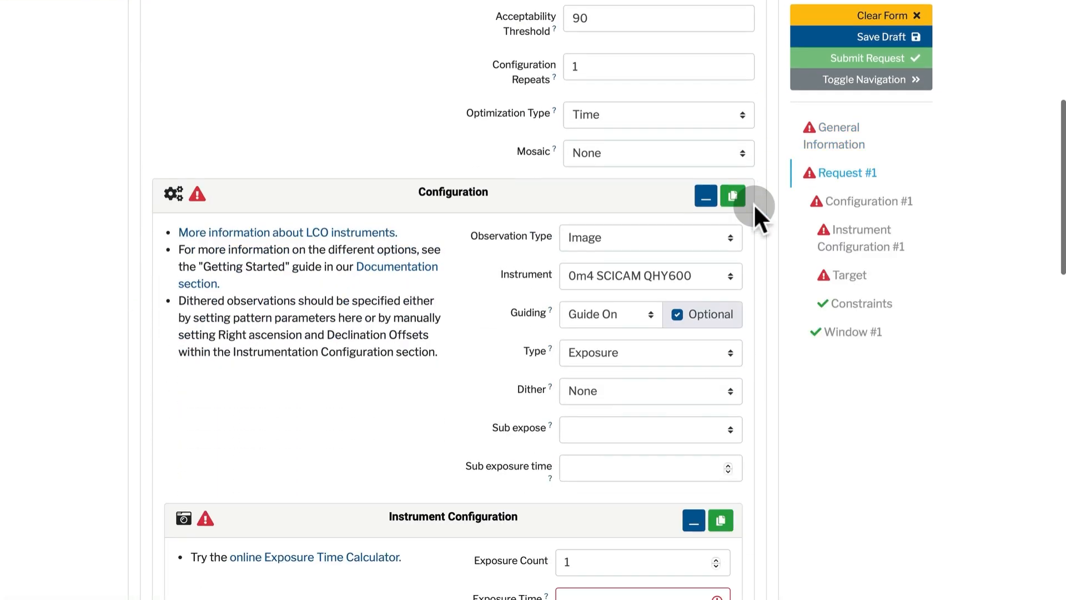
Look up m83 to fill RA 204.25383 and Dec -29.865761111111112, then erase the name
scroll(754, 203, "down", 12)
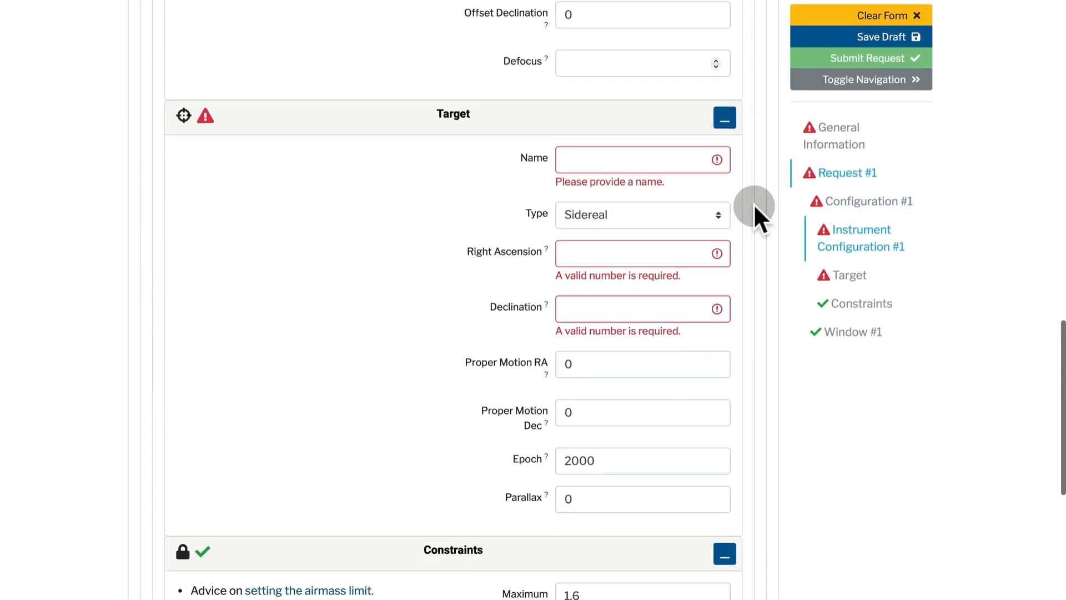
scroll(754, 208, "down", 1)
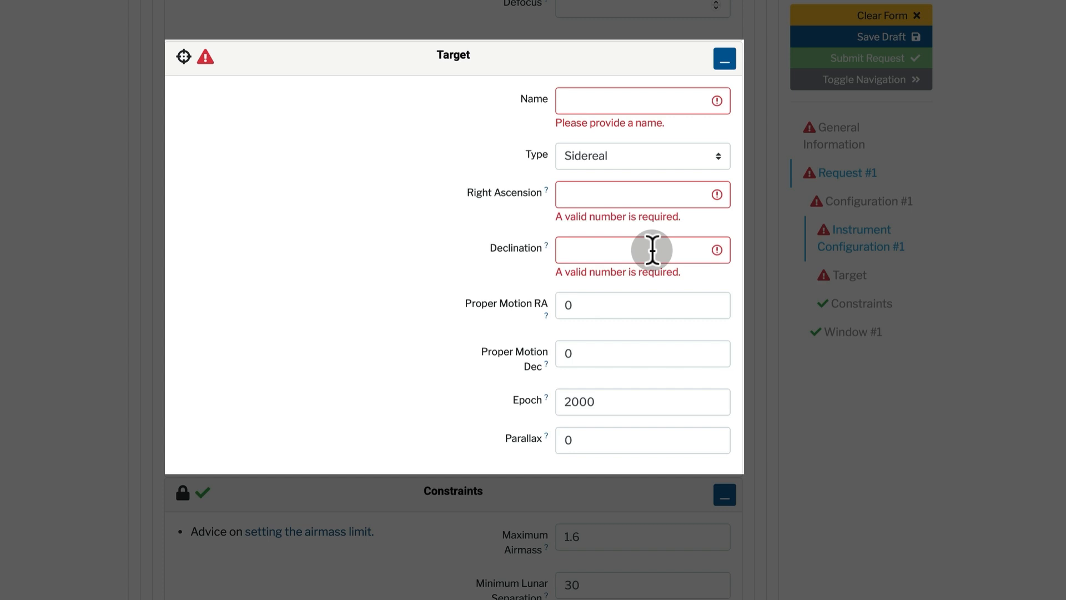
left_click(608, 106)
type("m83")
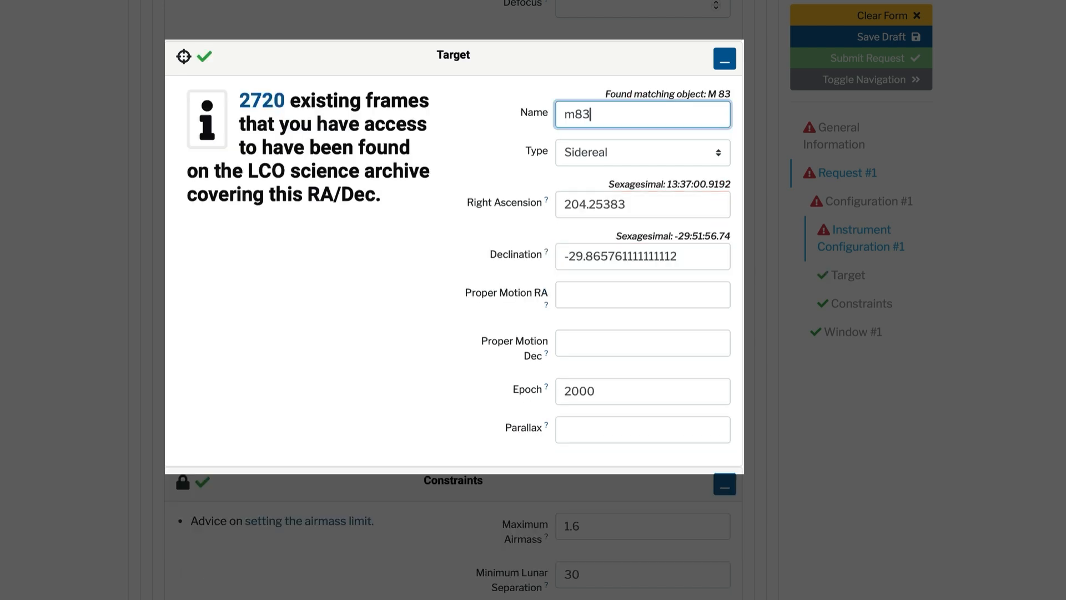
key("BackSpace")
key("BackSpace")
key("BackSpace")
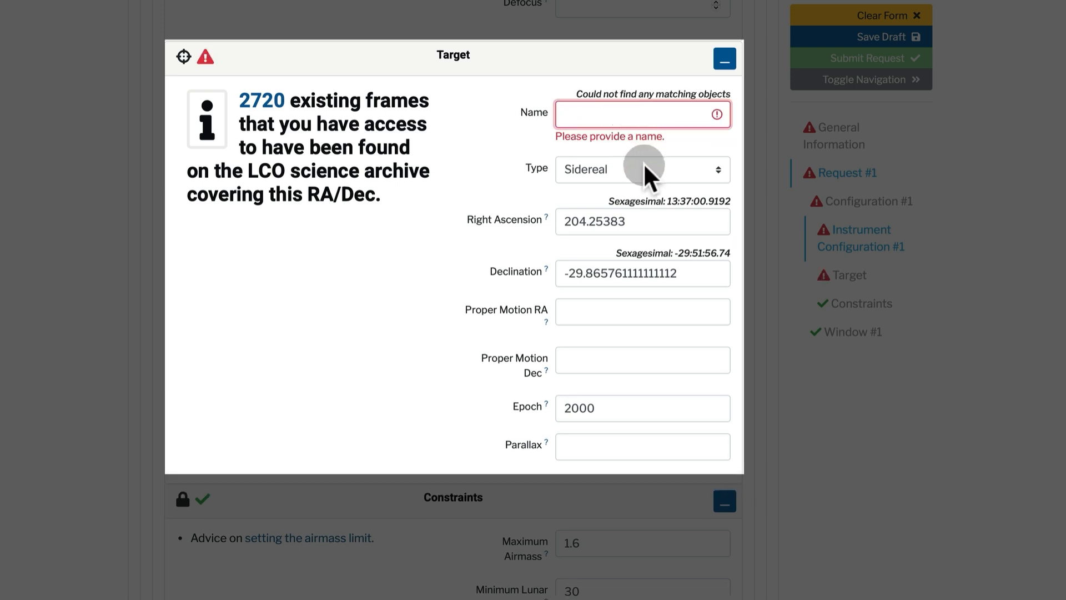
Switch the target type to Non-Sidereal with the MPC Minor Planet orbital scheme
left_click(721, 169)
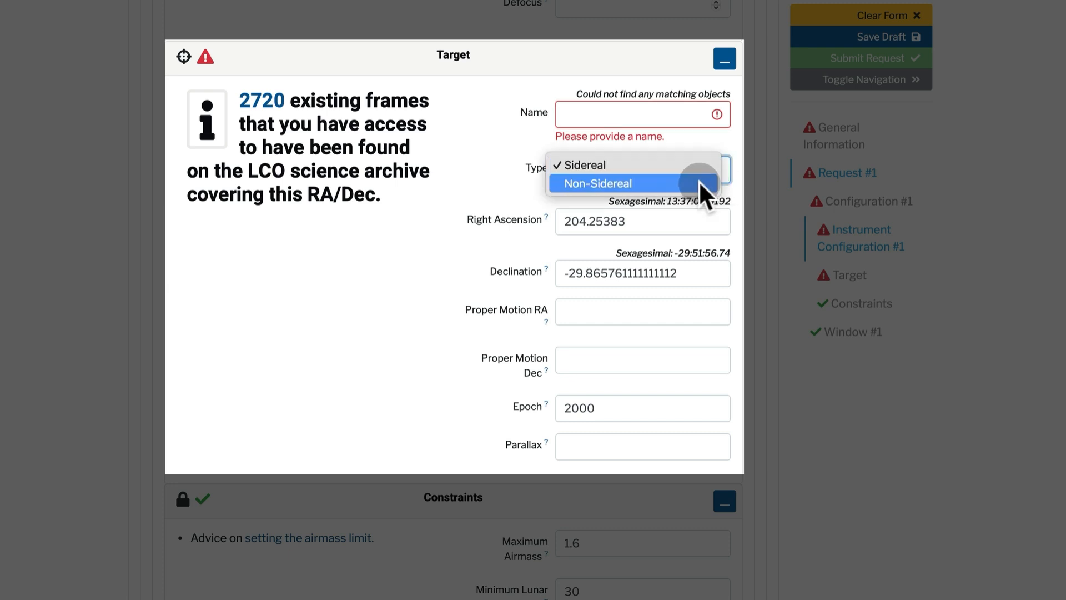
left_click(698, 180)
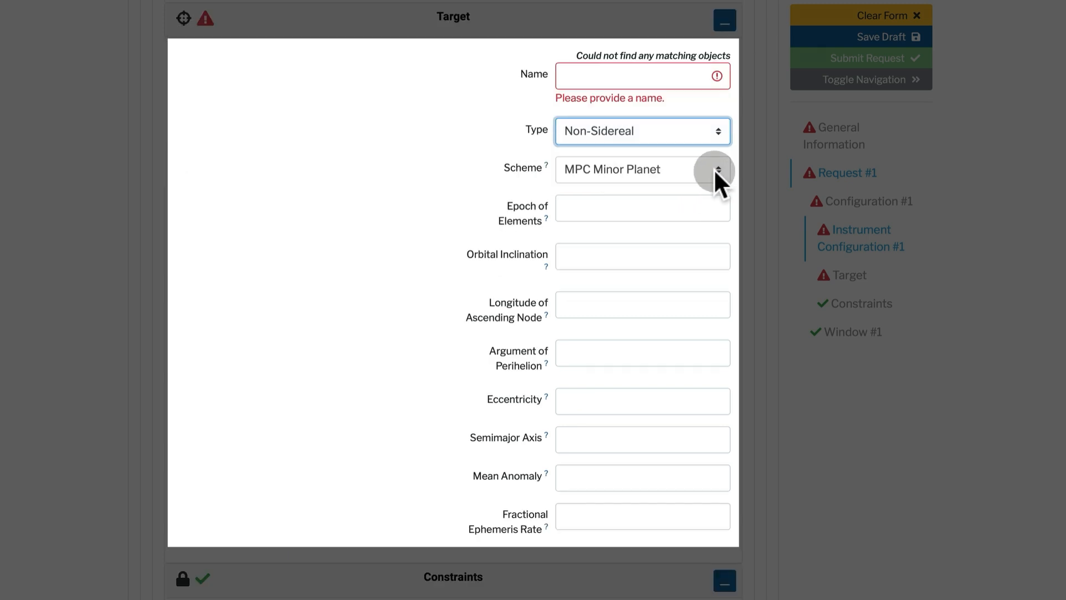
left_click(714, 169)
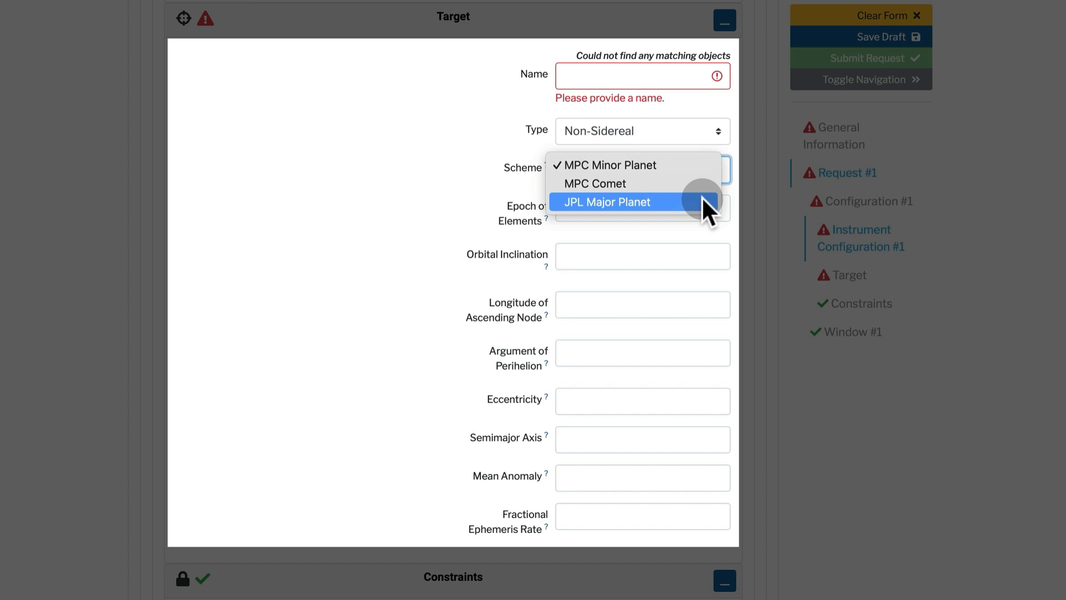
left_click(698, 168)
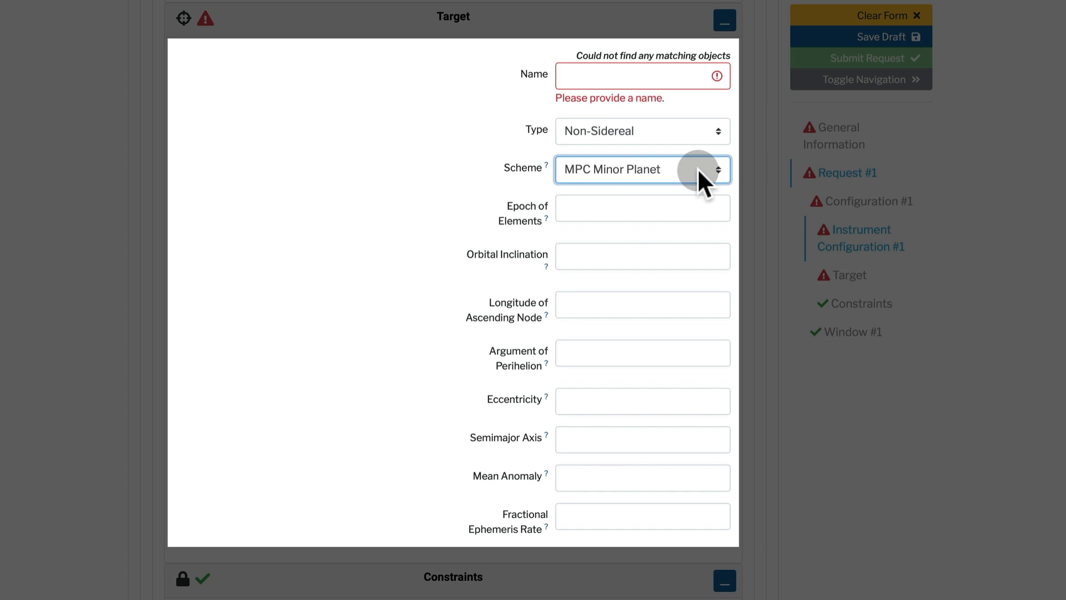
left_click(650, 77)
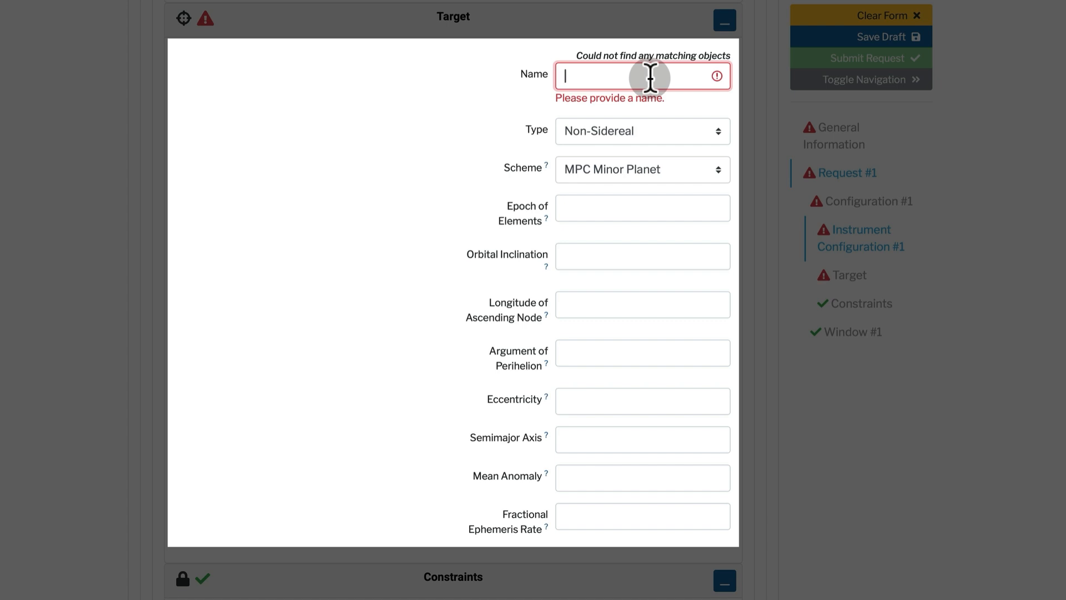
Enter asteroid 2025 GX to auto-fill its orbital elements and set fractional ephemeris rate 0.5
type("2025 G")
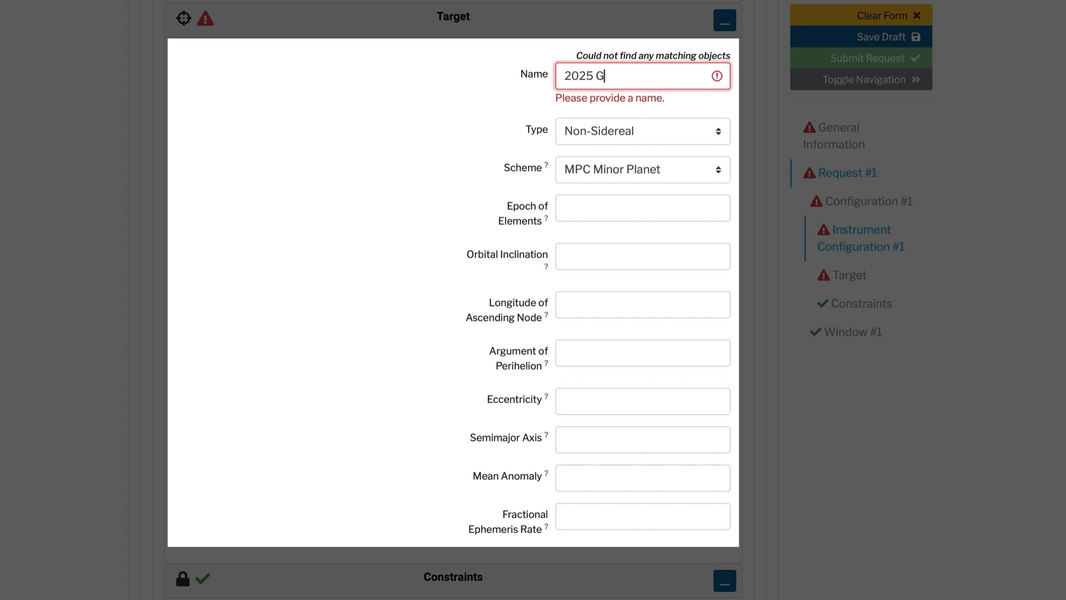
type("X")
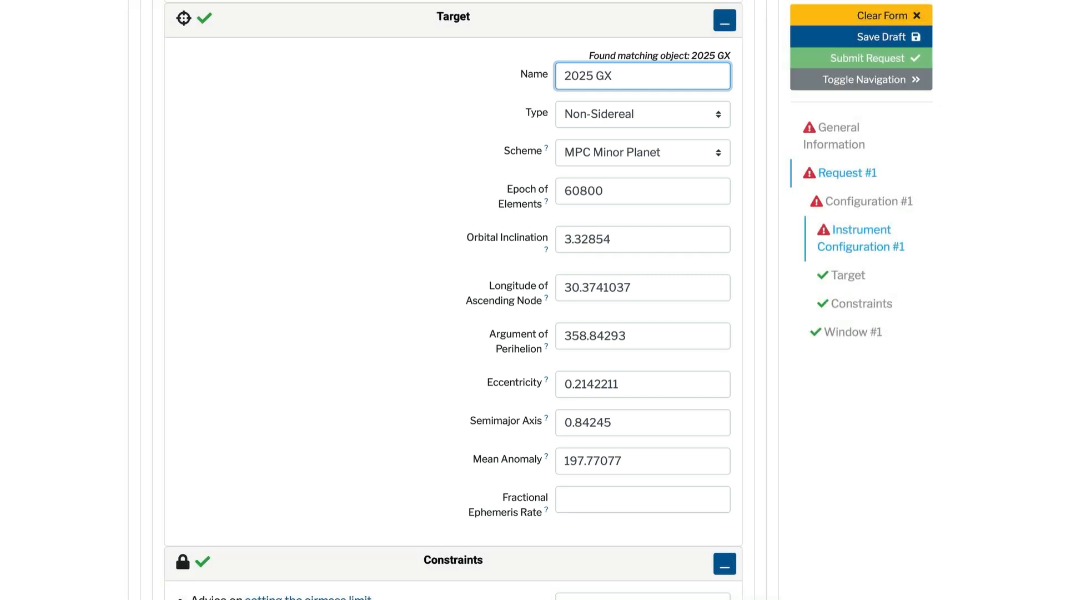
left_click(730, 498)
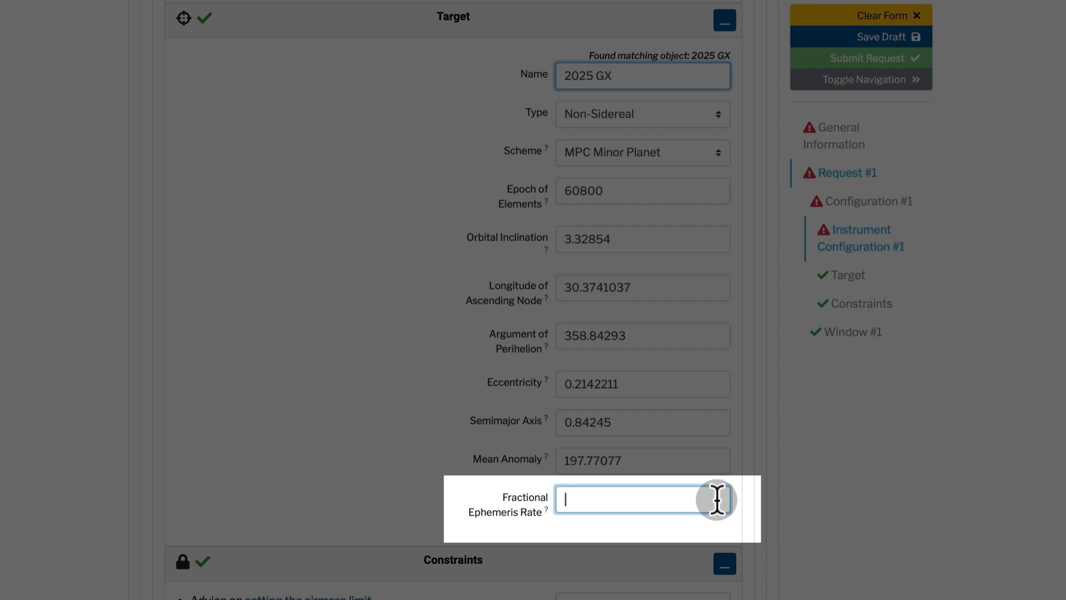
type("0.5")
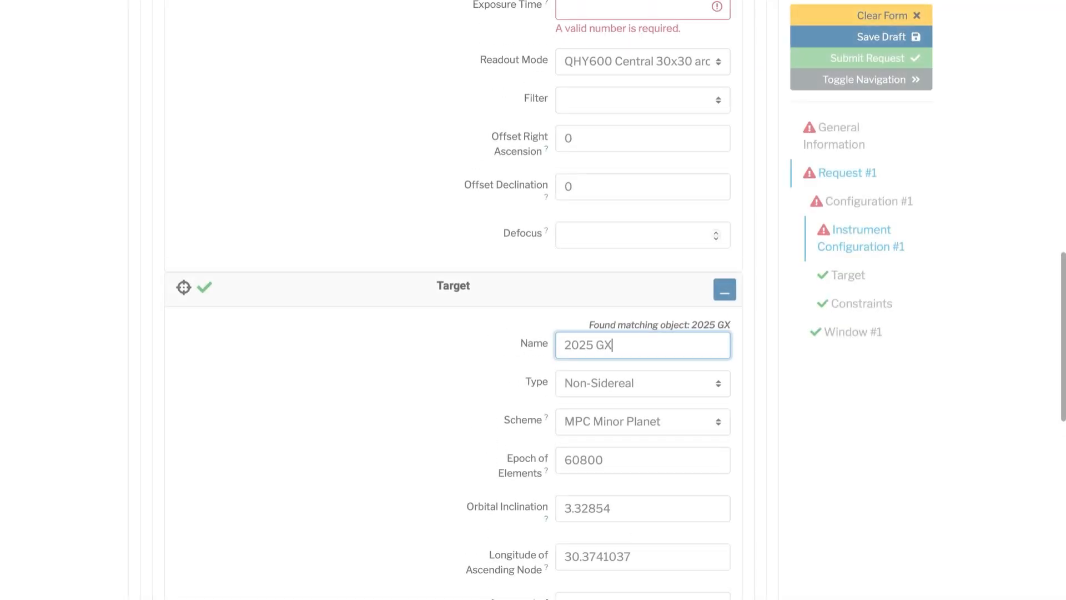
scroll(454, 301, "up", 3)
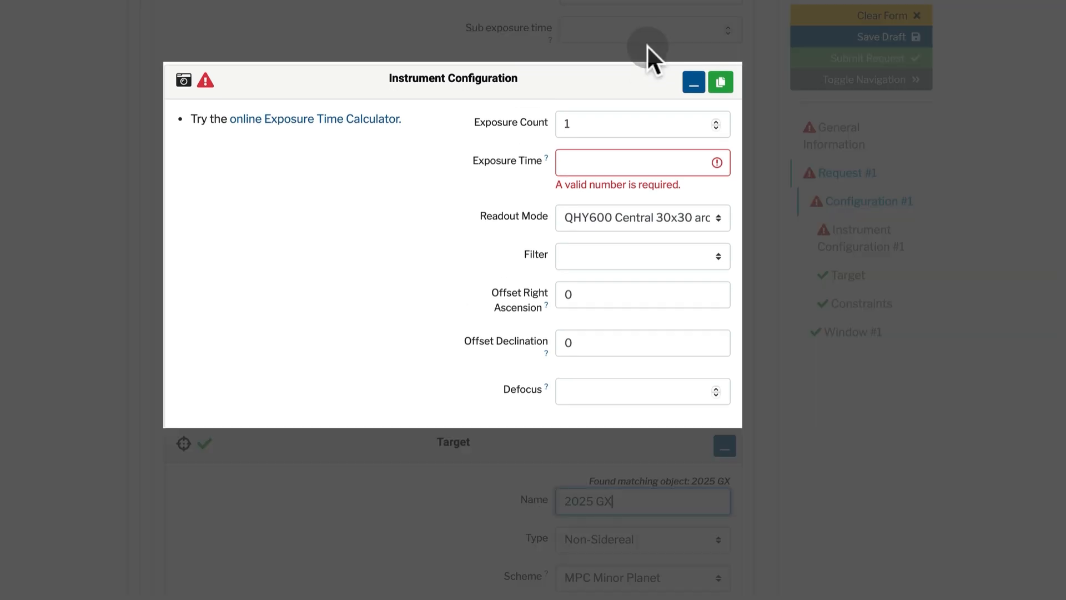
Set the exposure count to 10 and exposure time to 30
left_click(633, 124)
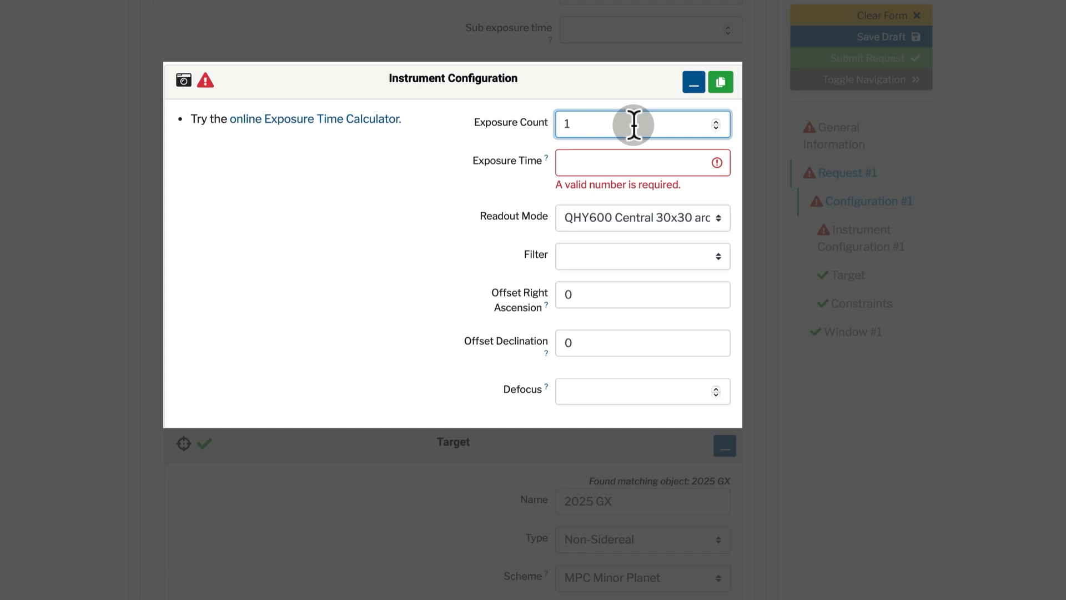
key("BackSpace")
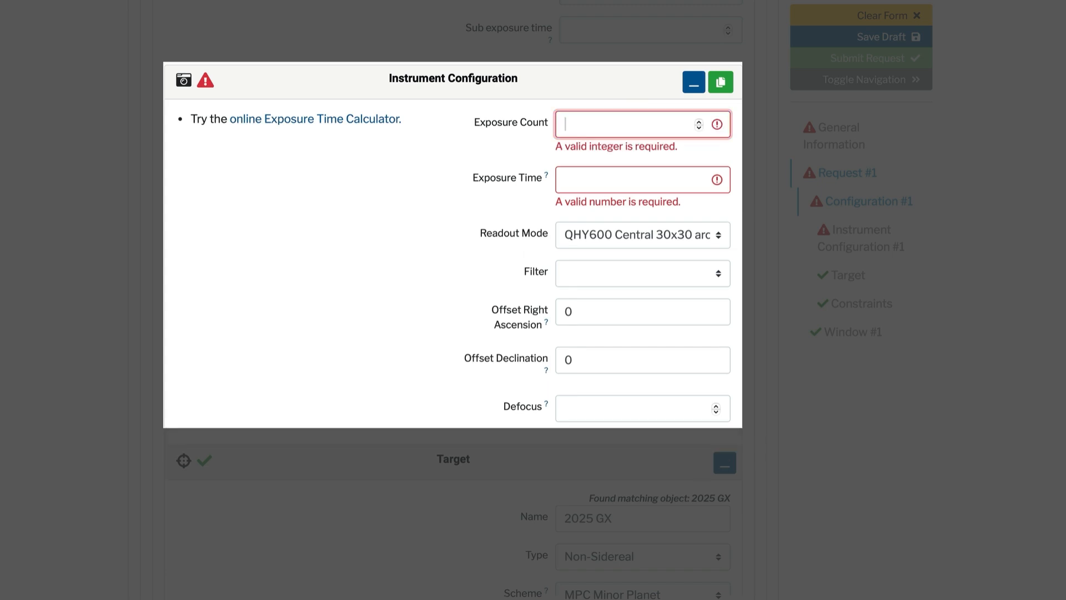
type("10")
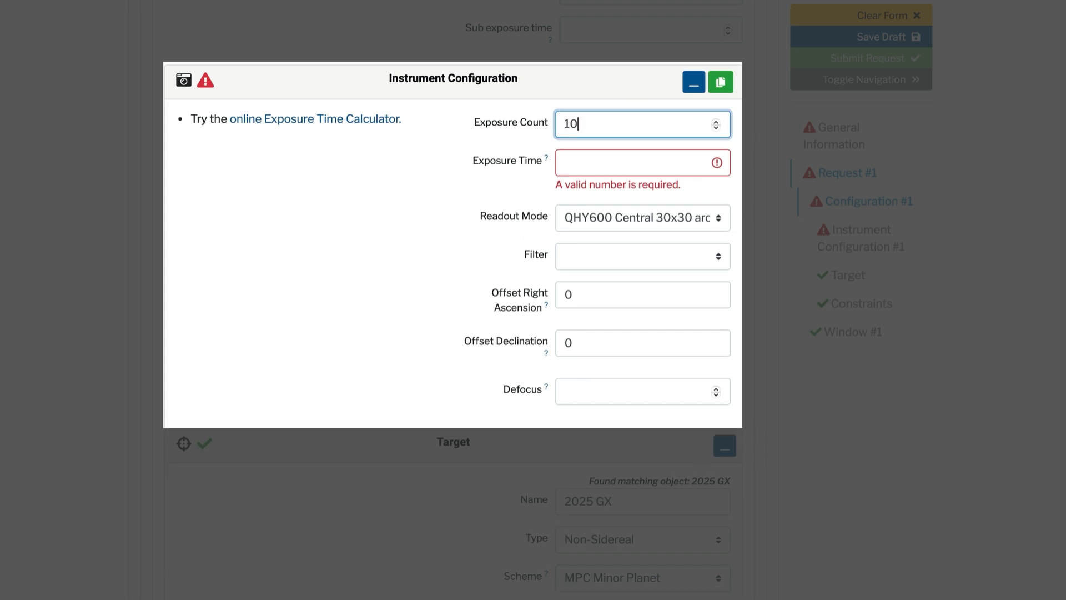
left_click(604, 161)
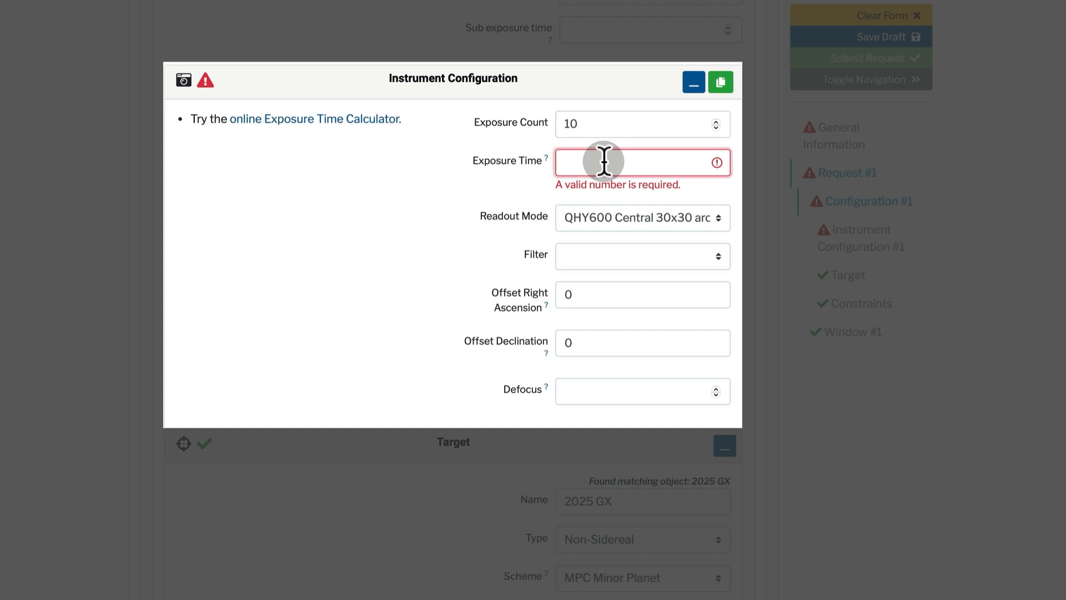
type("30")
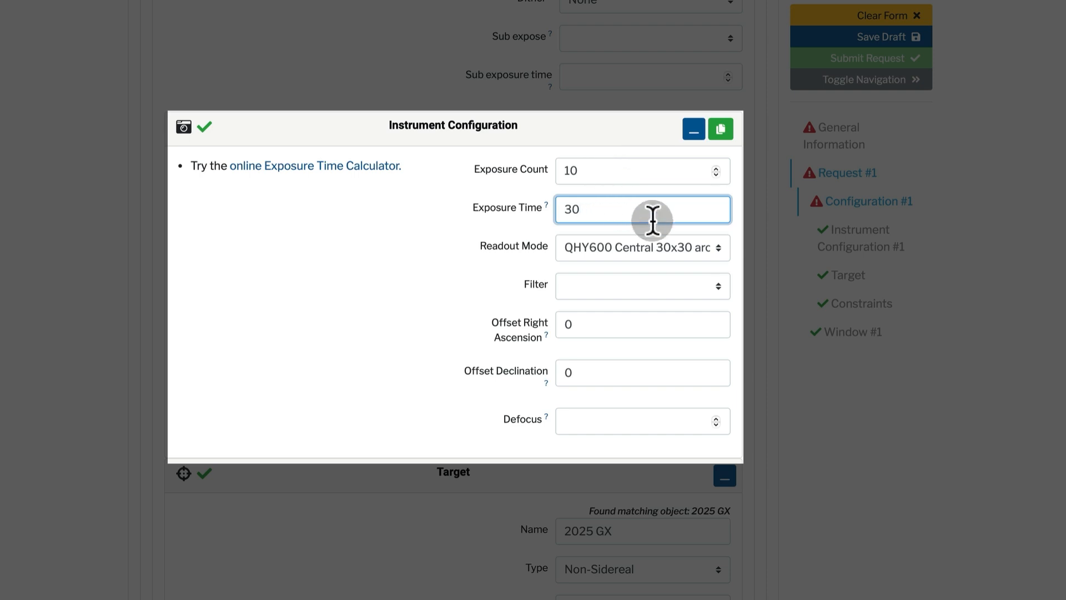
Keep the QHY600 Central 30x30 arcmin readout mode and choose the PanSTARRS-w filter
left_click(717, 249)
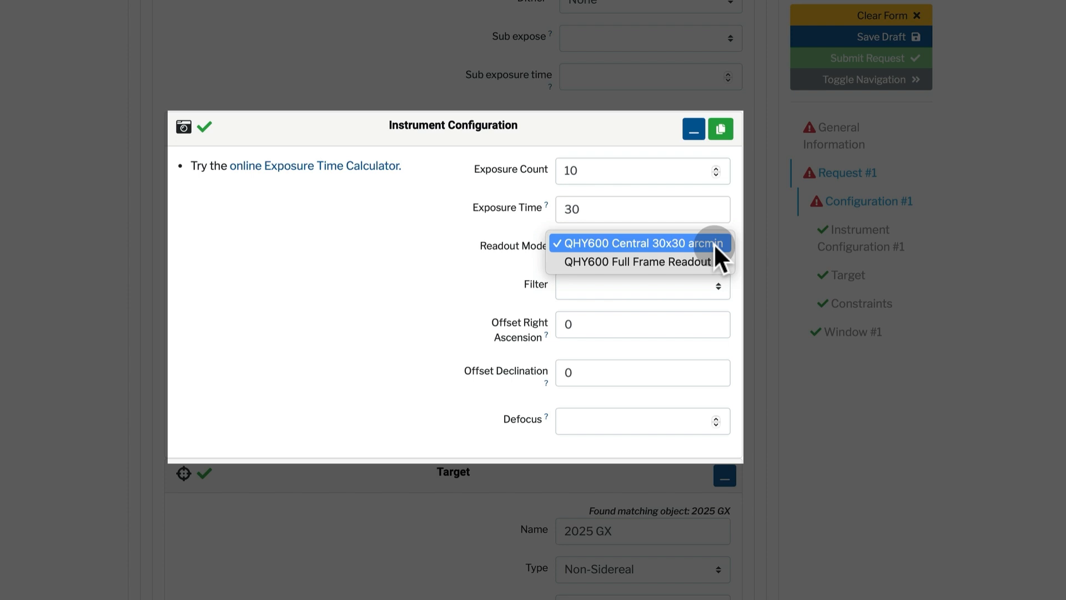
left_click(714, 243)
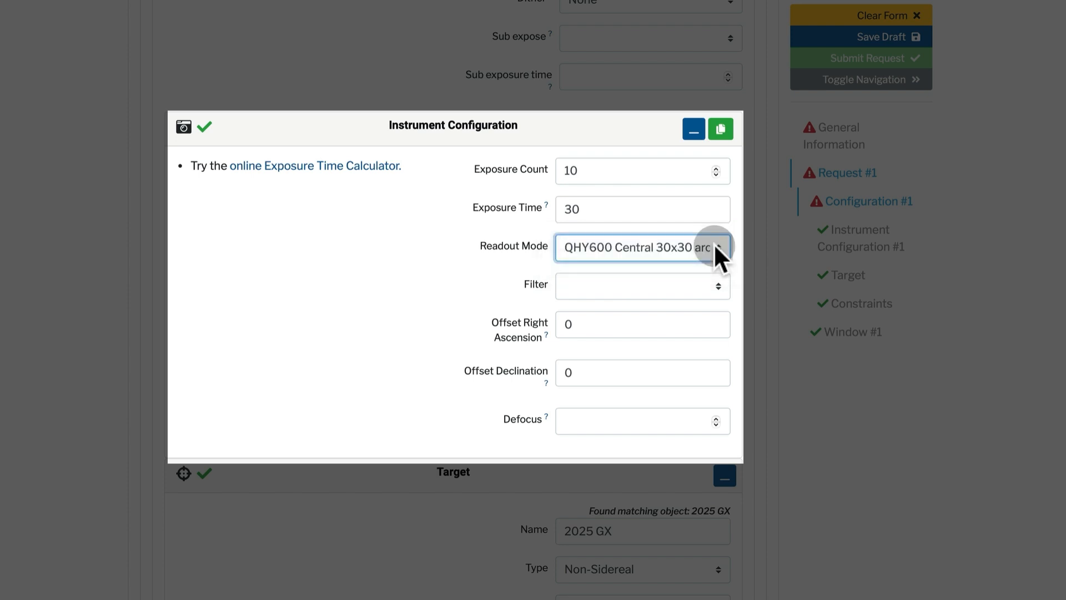
left_click(712, 284)
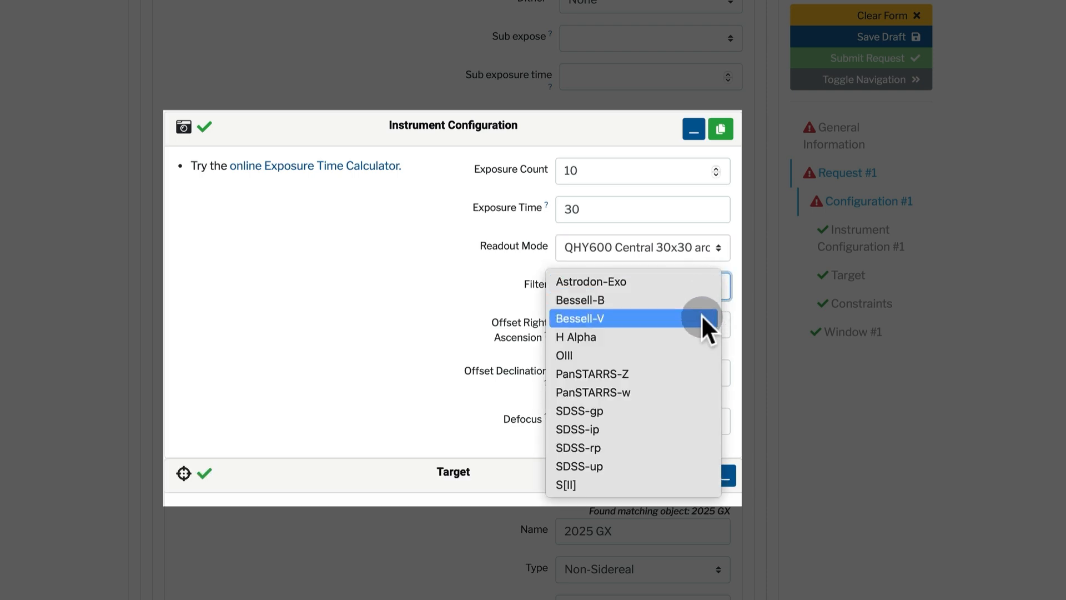
left_click(662, 393)
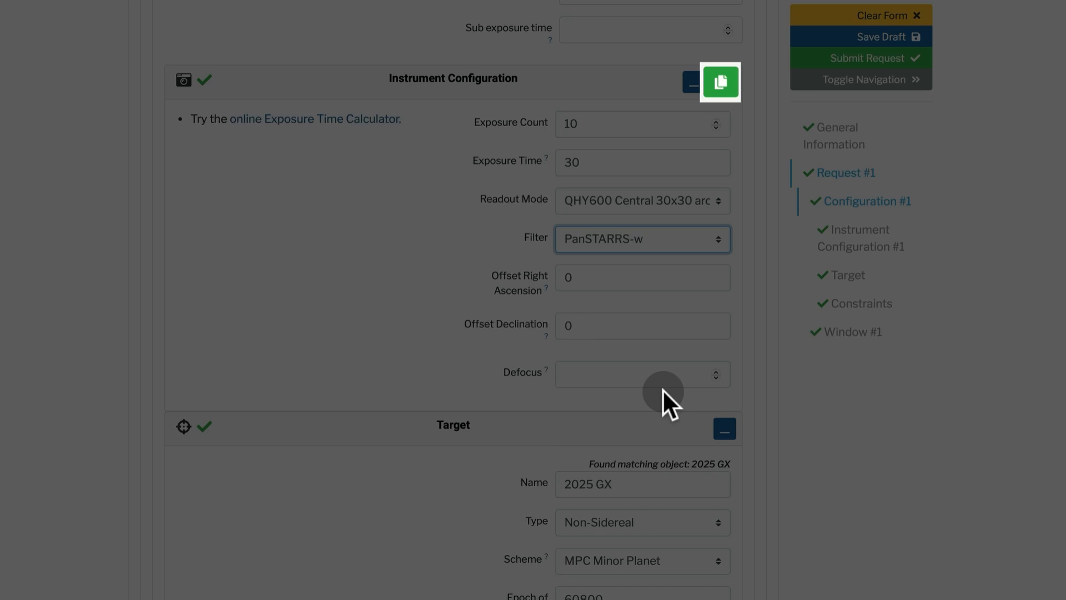
scroll(663, 389, "down", 2)
scroll(663, 388, "down", 10)
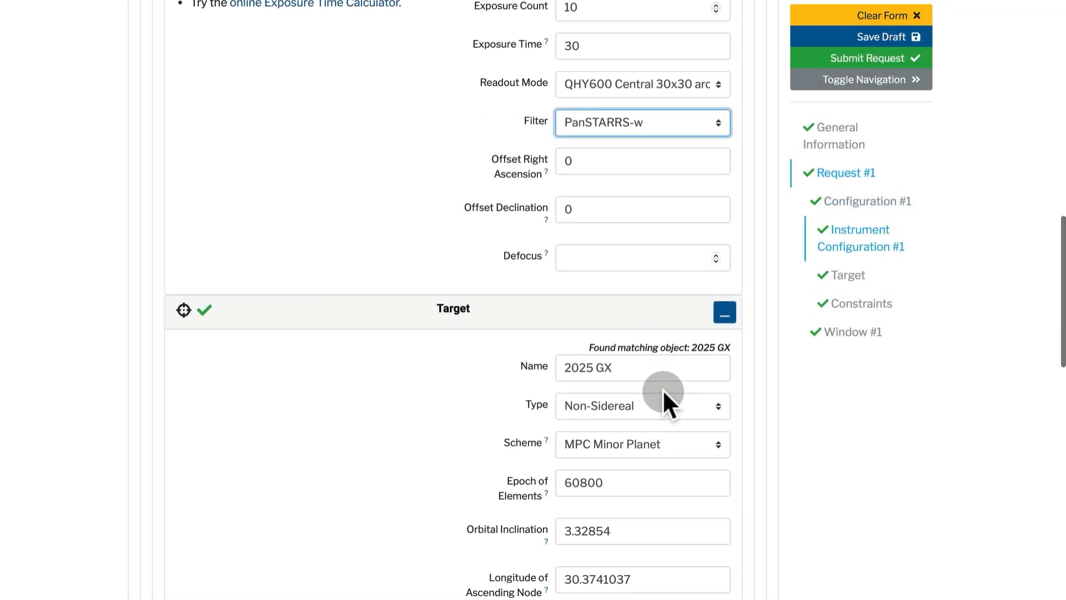
scroll(663, 389, "down", 7)
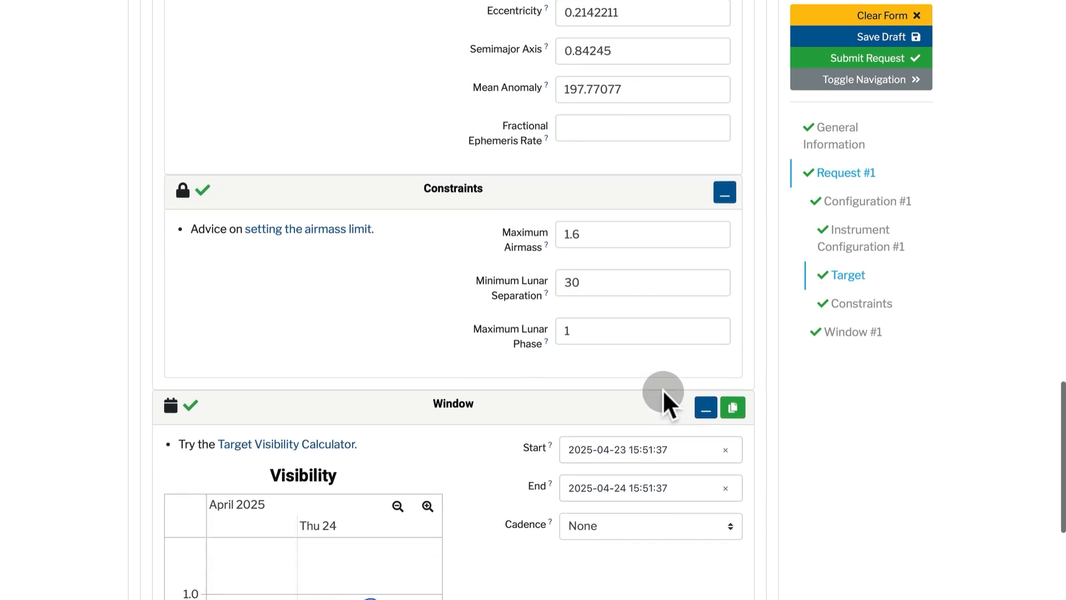
scroll(664, 391, "down", 1)
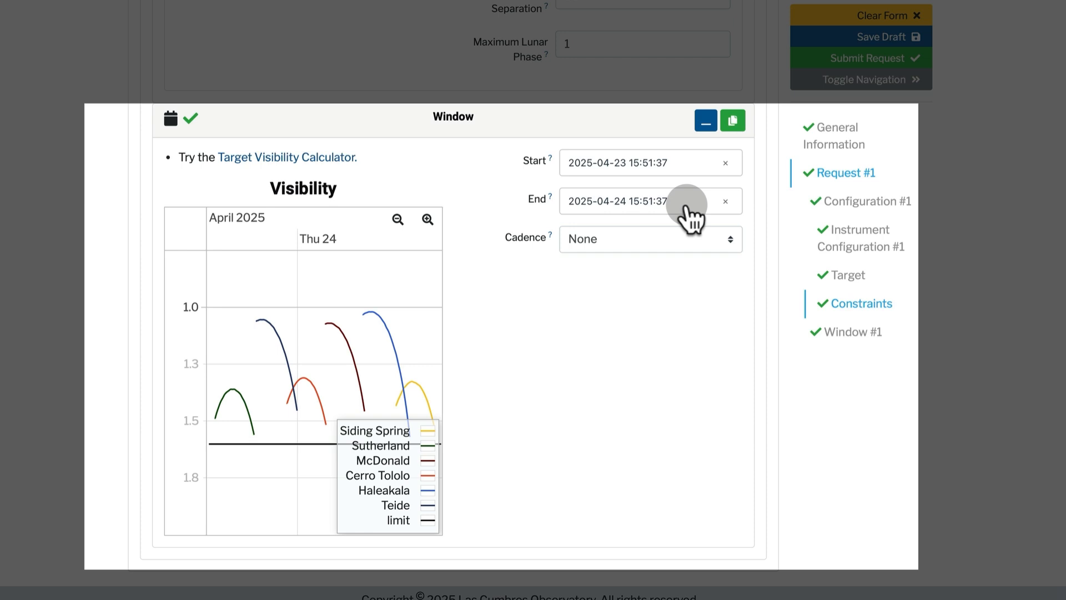
left_click(687, 205)
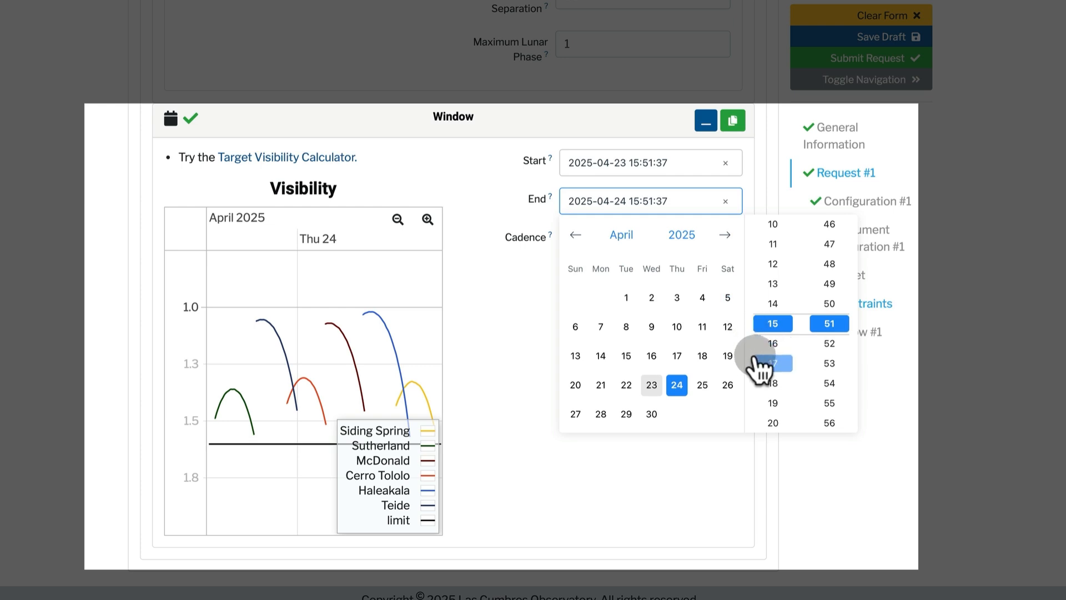
scroll(760, 365, "up", 7)
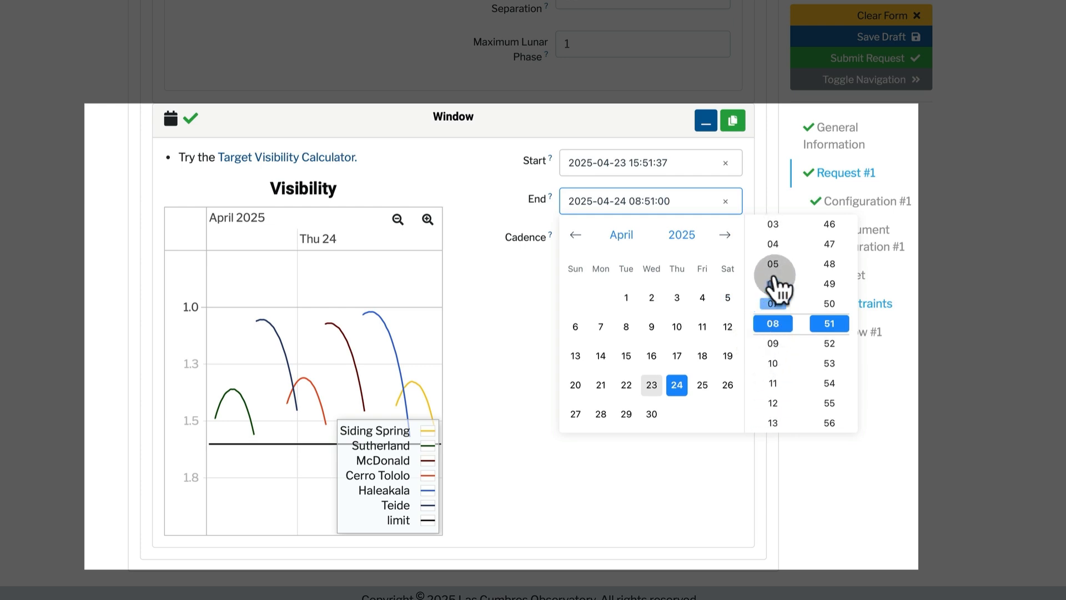
left_click(776, 226)
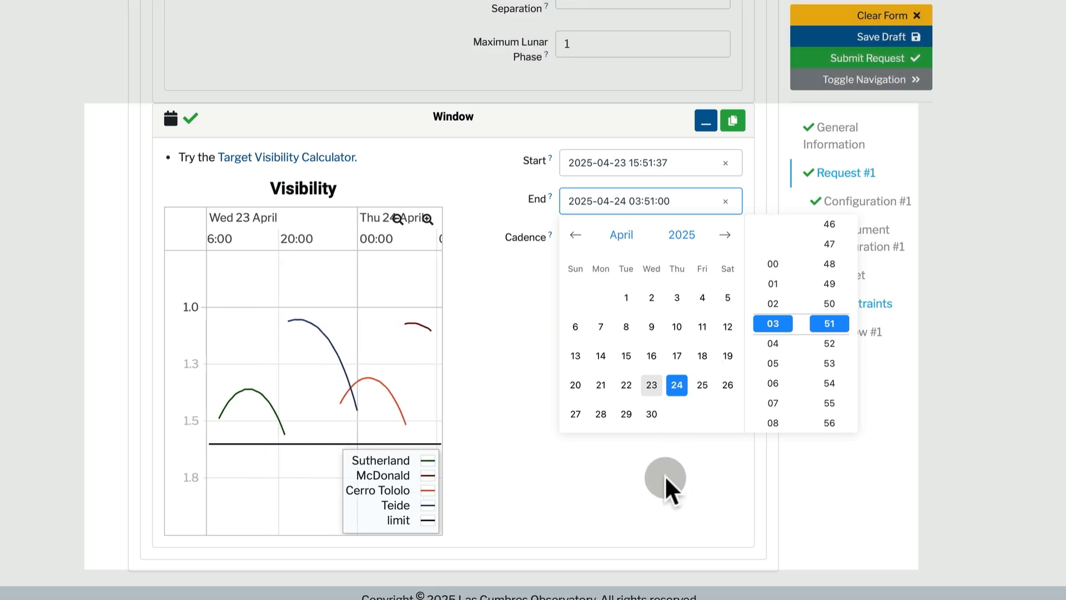
left_click(665, 474)
scroll(672, 386, "down", 1)
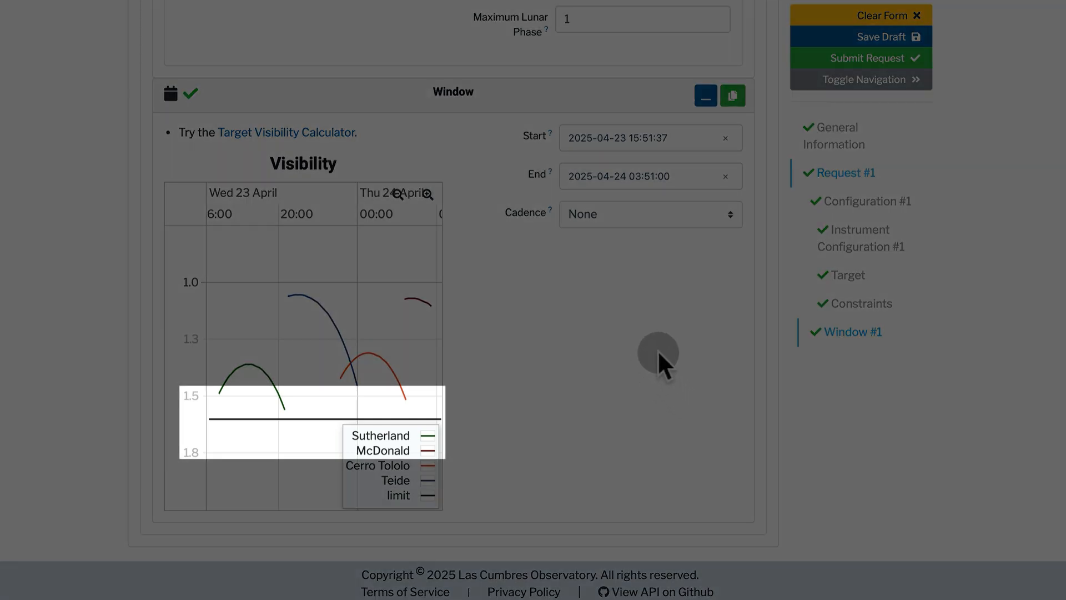
scroll(657, 350, "up", 3)
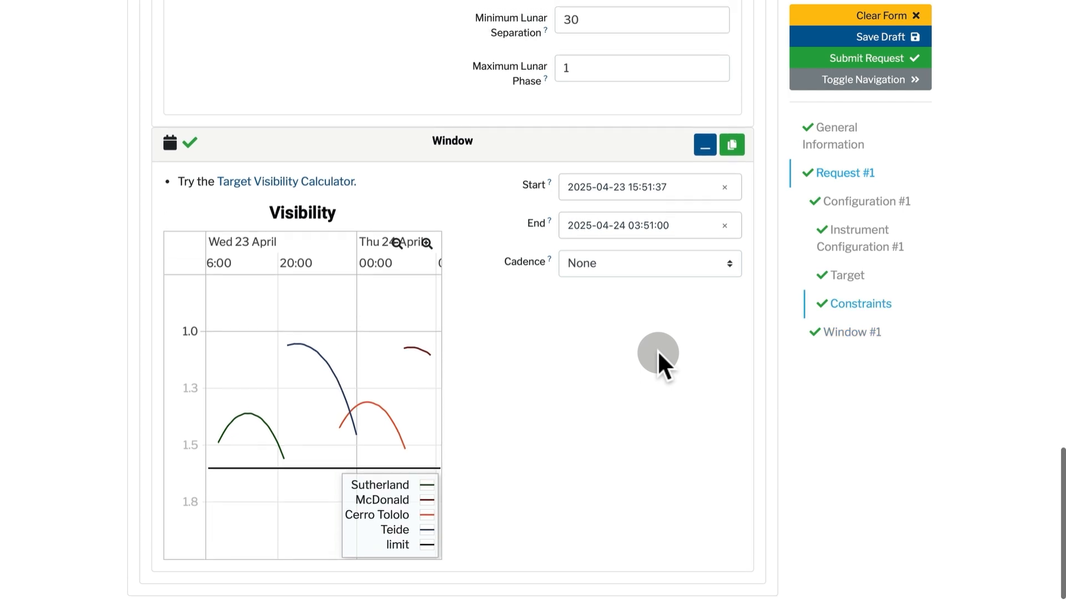
scroll(659, 351, "up", 1)
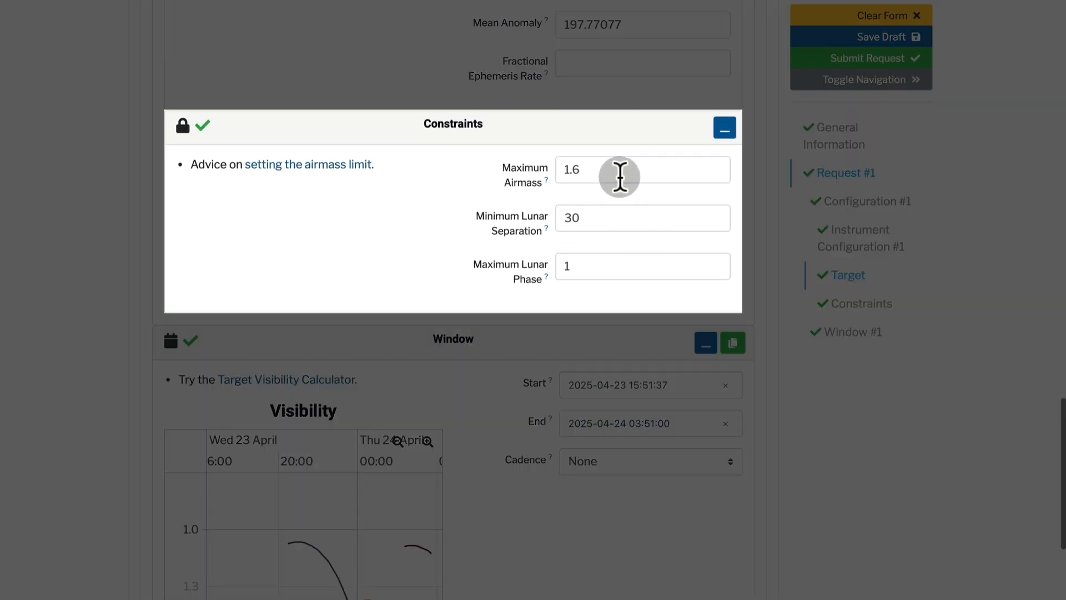
left_click(620, 176)
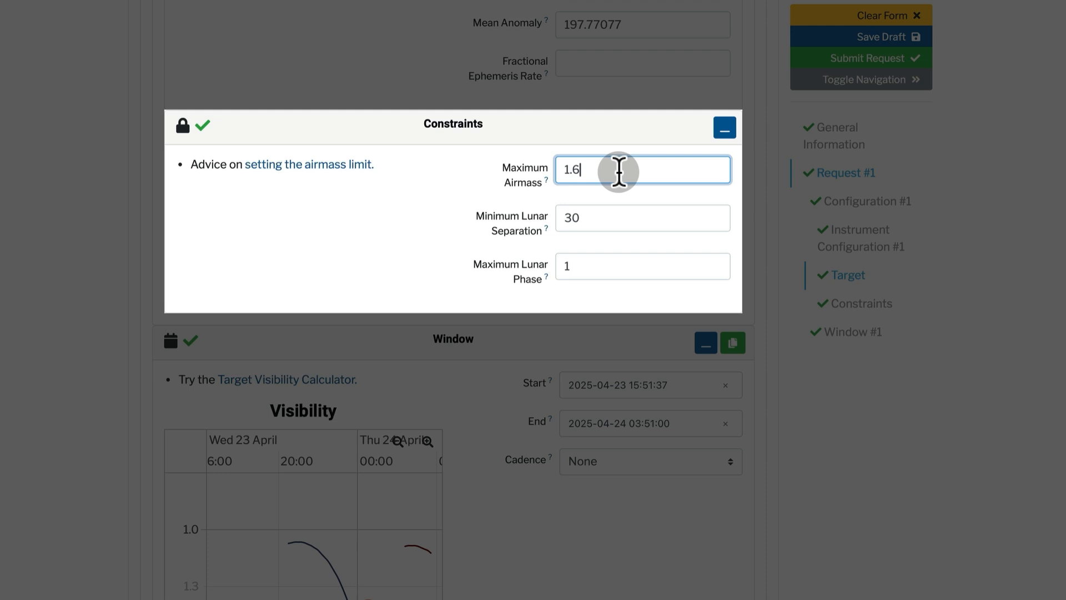
scroll(672, 389, "down", 5)
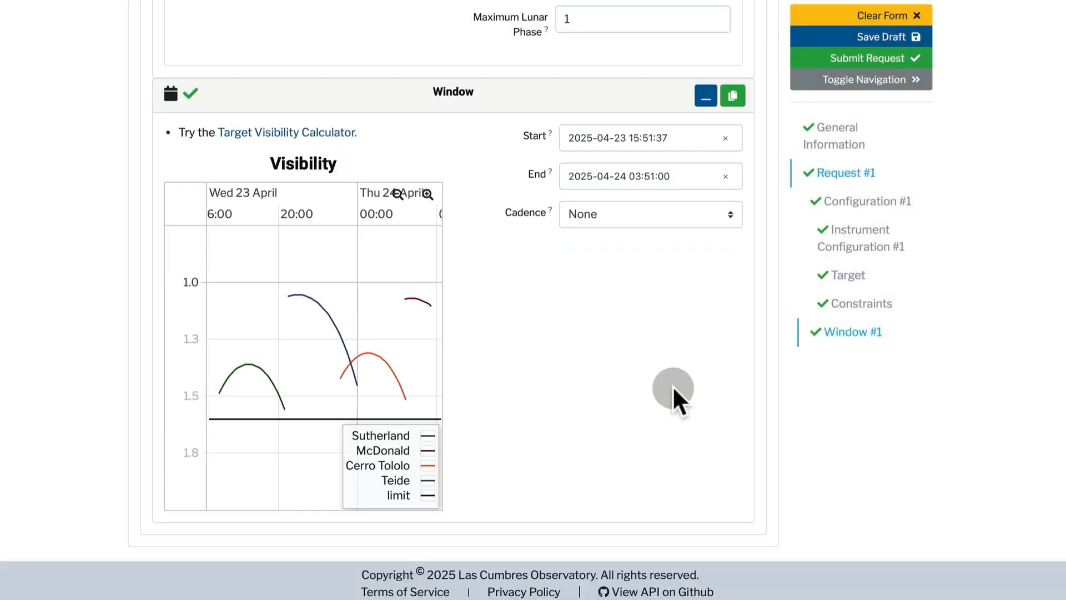